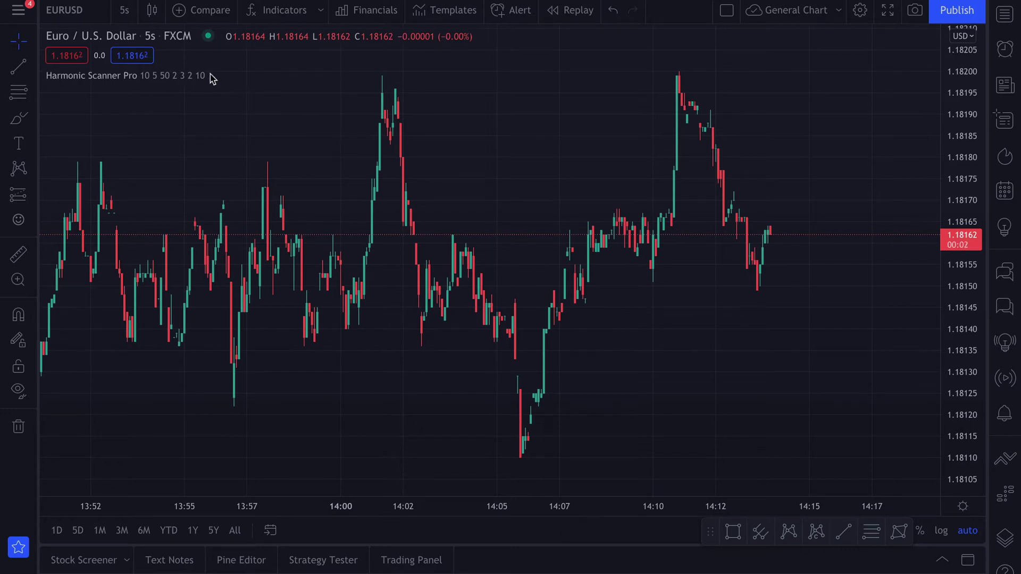
Step: Change Harmonic Scanner Pro's 'Number of points to check' from 50 to 500 and apply it
left_click(238, 76)
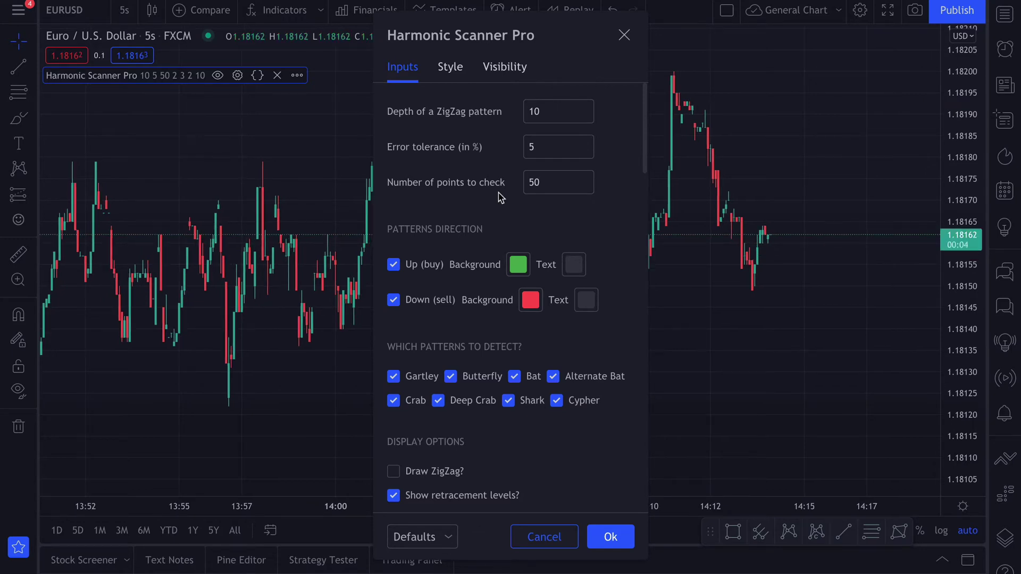
left_click(552, 175)
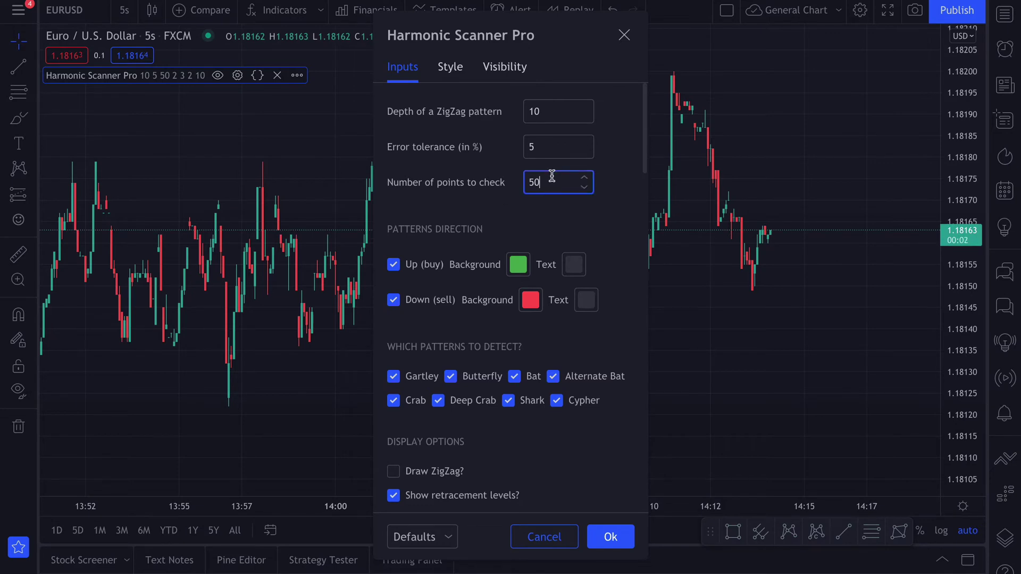
type("0")
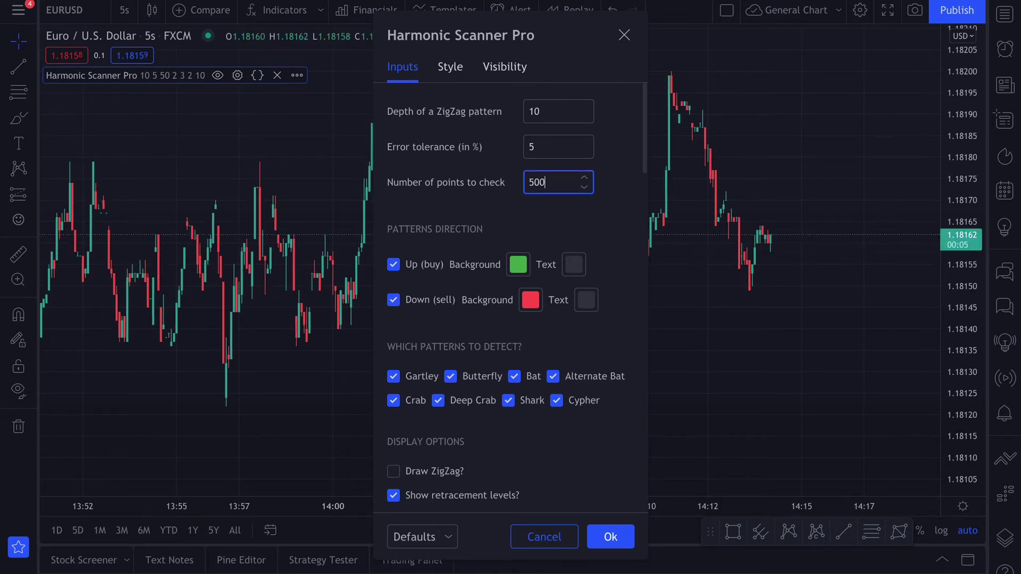
left_click(607, 537)
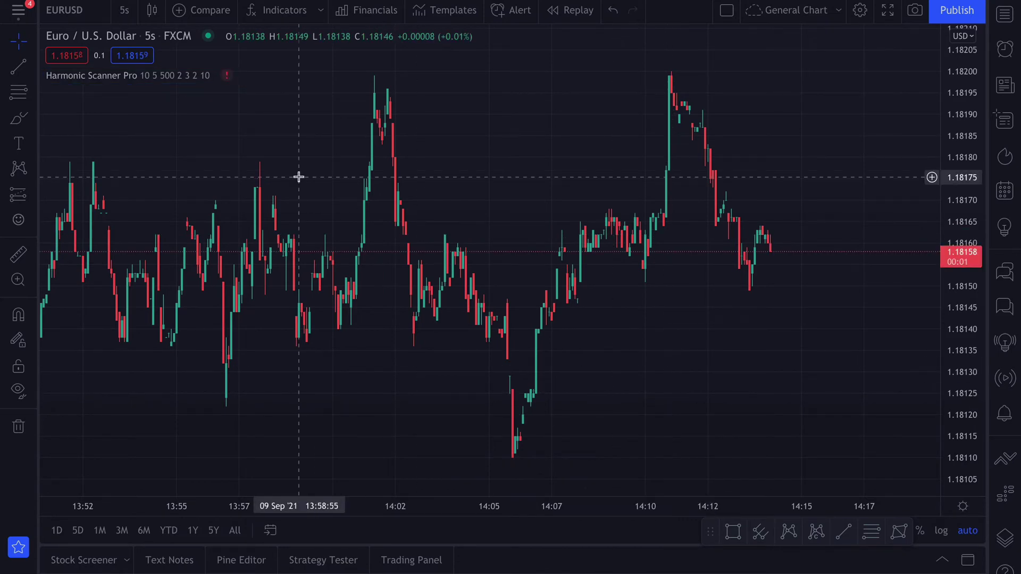
Step: Show the Study Error popup saying the indicator's loop takes too long to execute
left_click(227, 76)
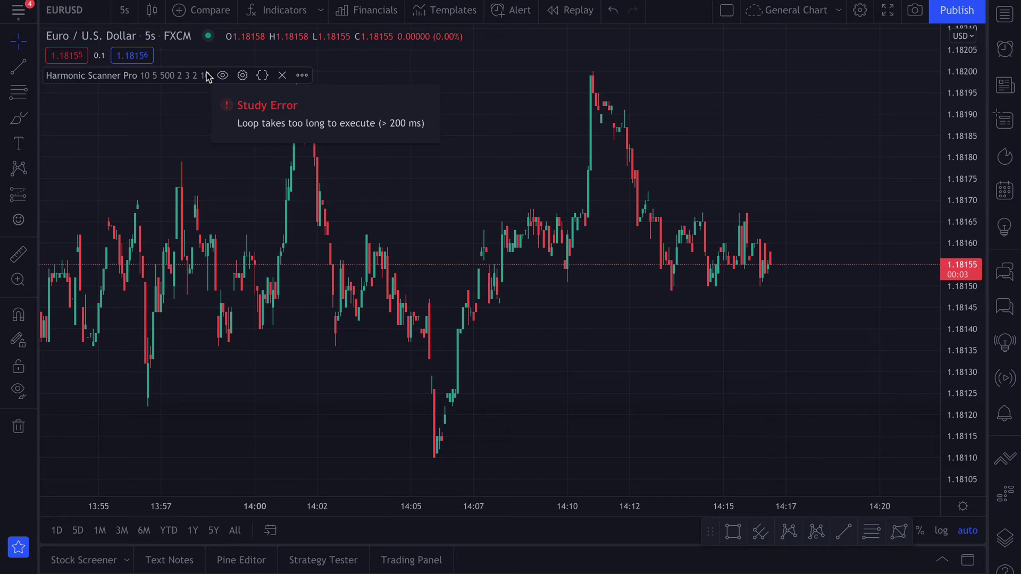
Step: Remove Harmonic Scanner Pro and add it back from the indicator list
left_click(281, 76)
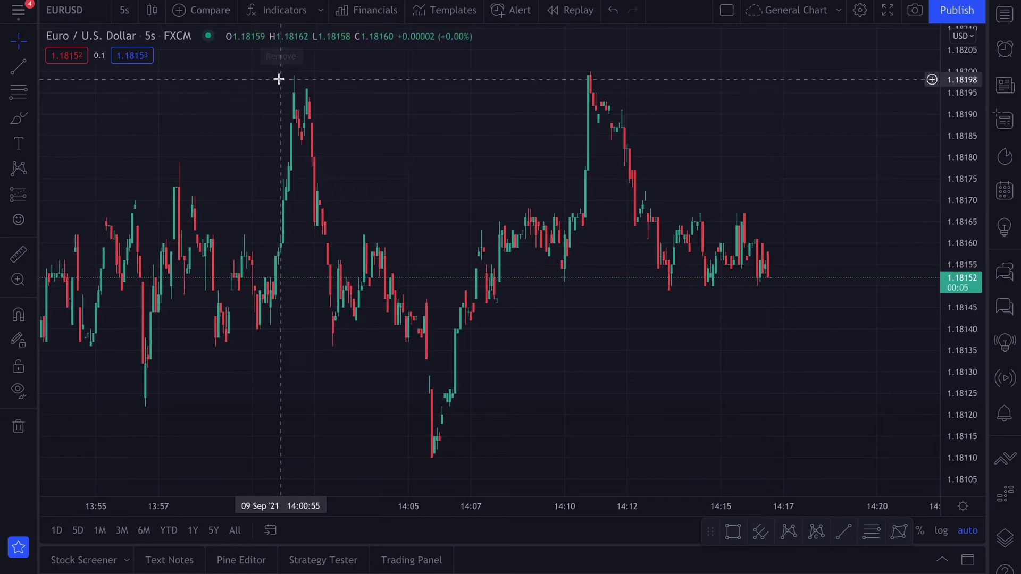
left_click(260, 15)
left_click(421, 213)
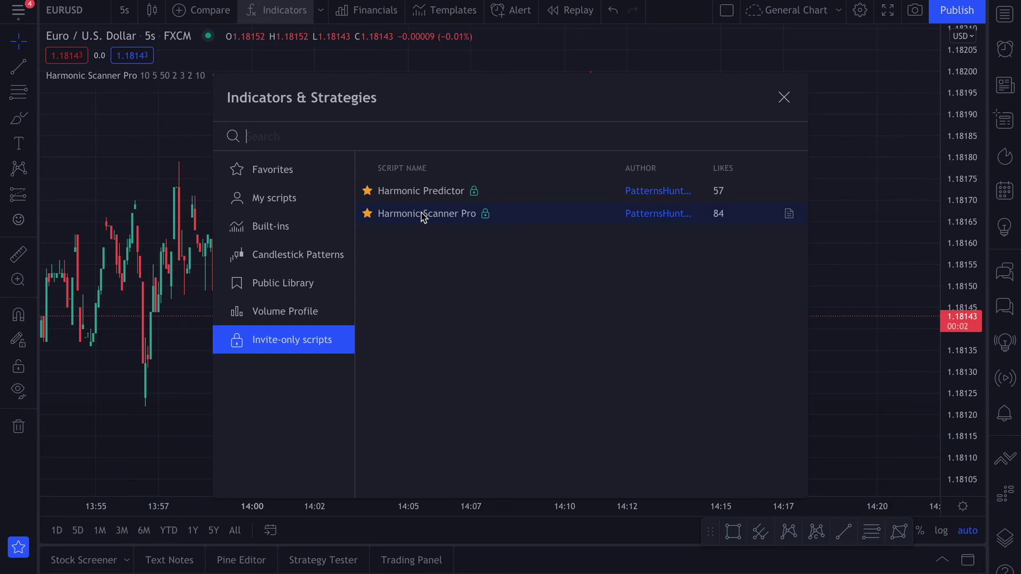
left_click(790, 101)
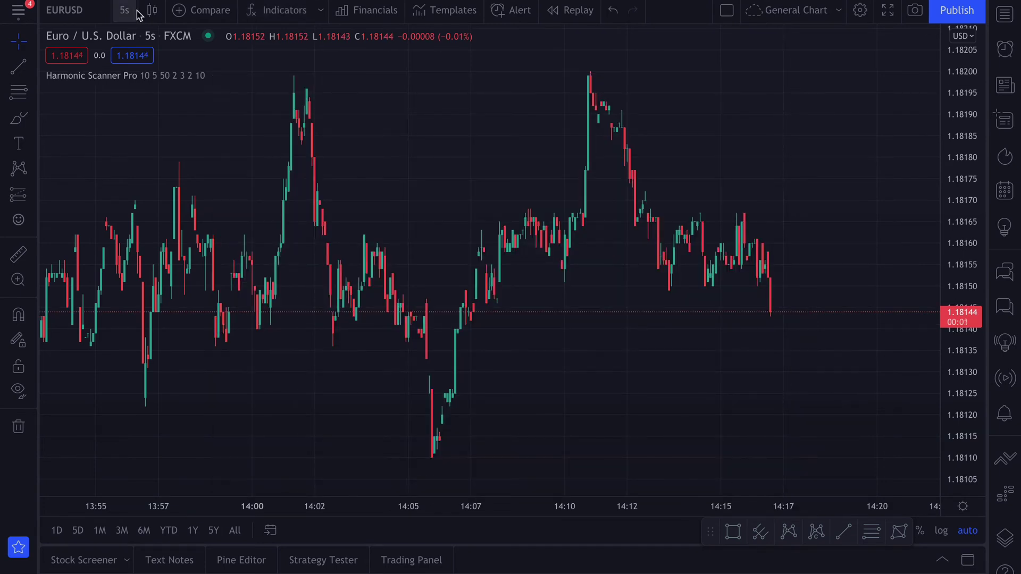
Step: Enable Draw ZigZag and set points to check to 500 in the scanner settings
left_click(238, 75)
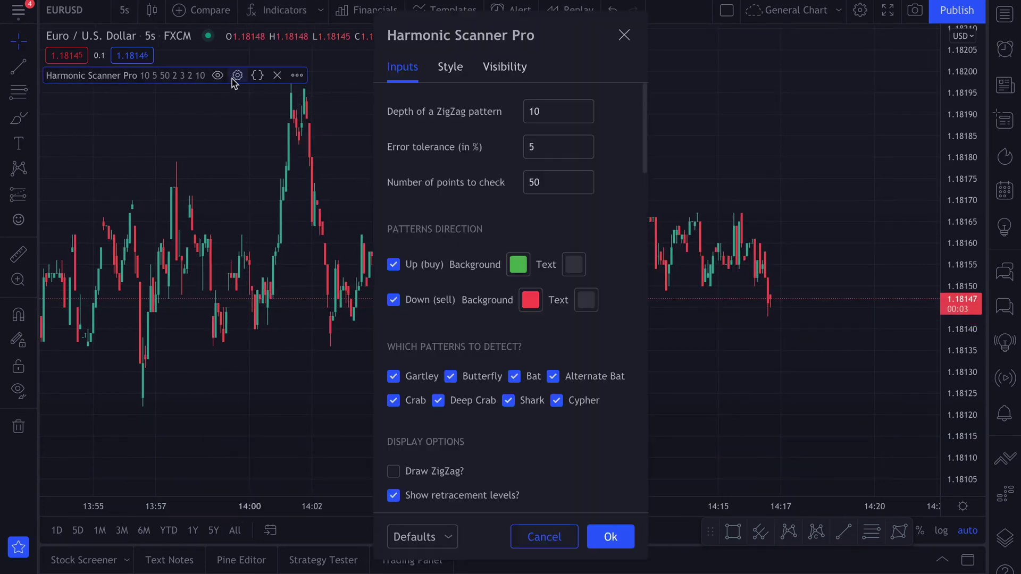
left_click(394, 472)
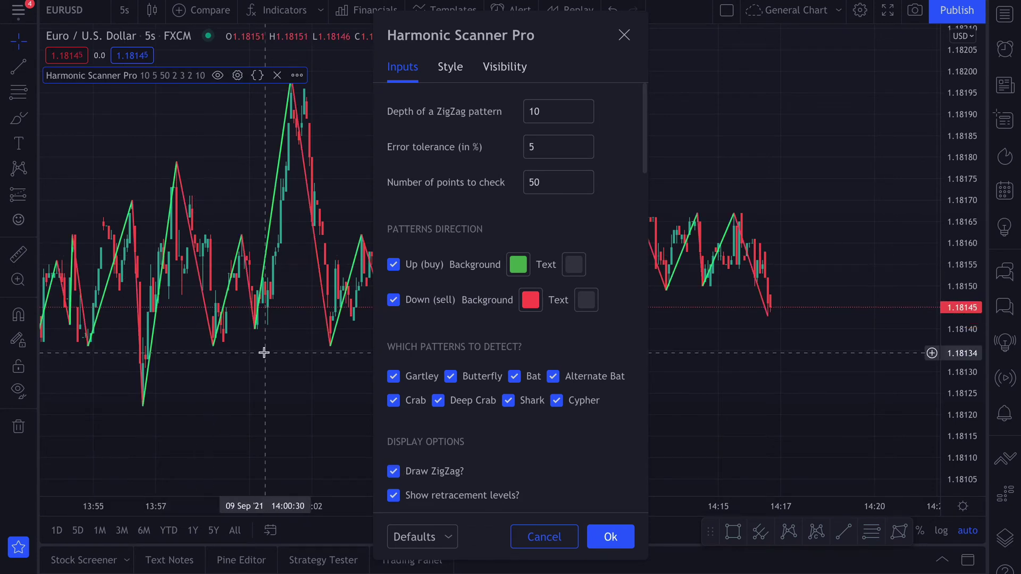
left_click(556, 182)
type("0")
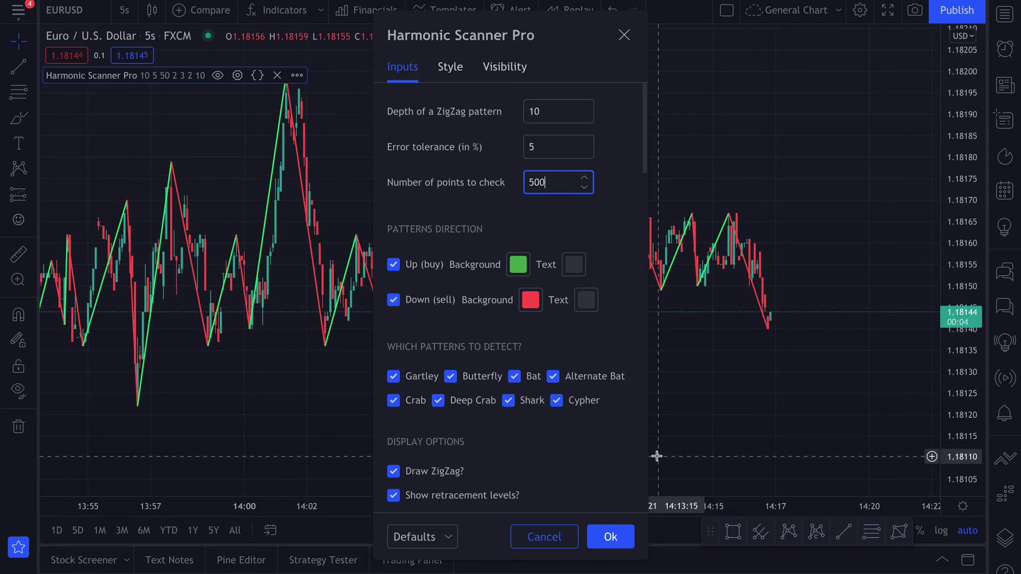
left_click(617, 537)
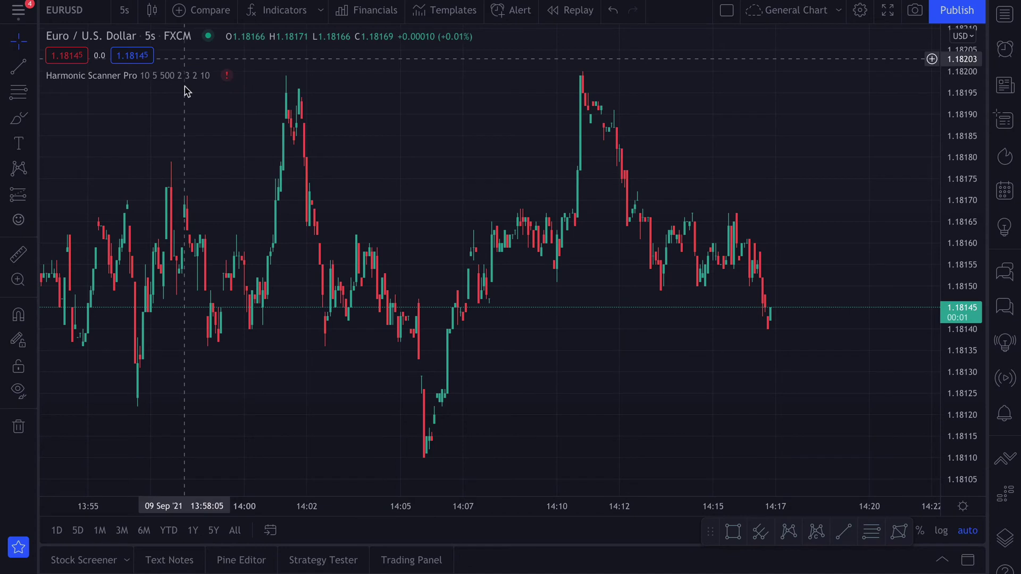
Step: View the scanner's error message, then hide and reshow the Harmonic Scanner Pro indicator
left_click(229, 75)
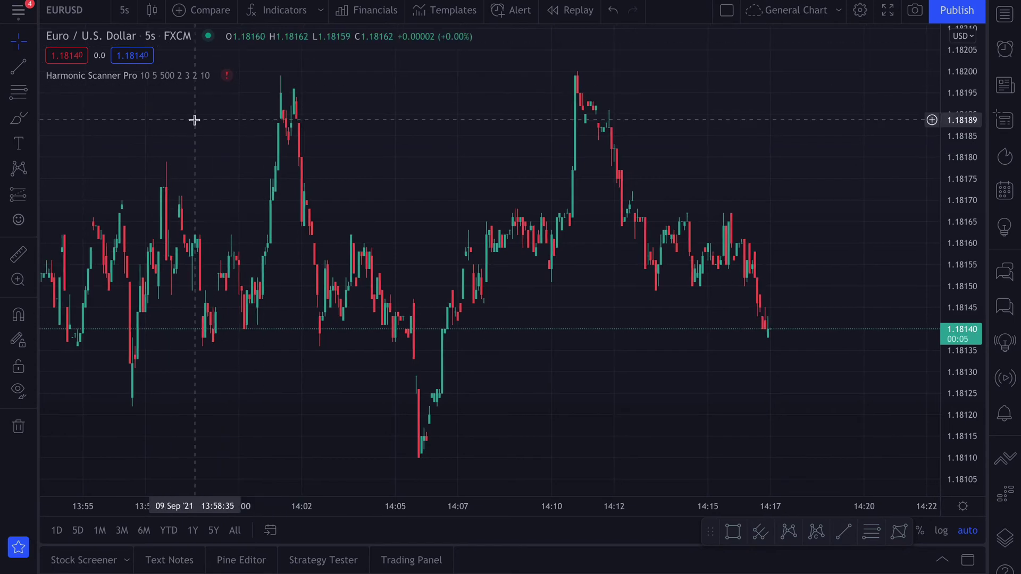
mouse_move(188, 76)
left_click(224, 76)
left_click(225, 77)
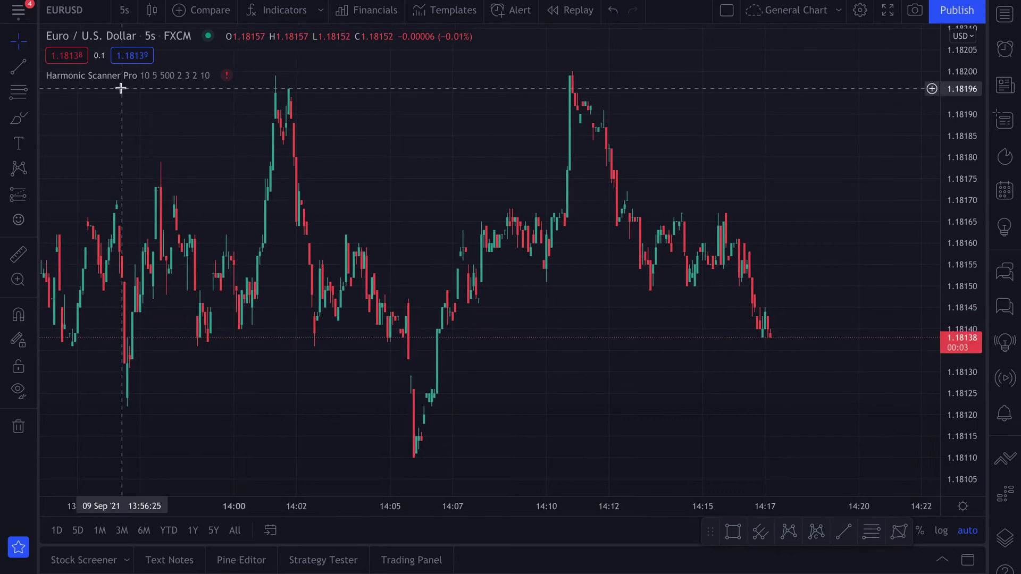
Step: Change the EURUSD chart interval from 5 seconds to 1 minute
left_click(124, 12)
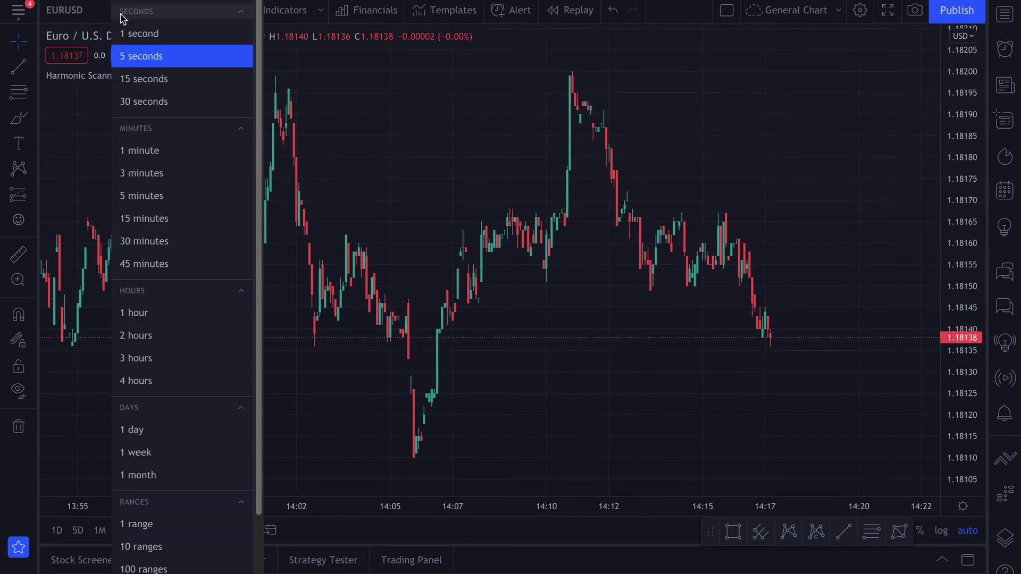
left_click(163, 150)
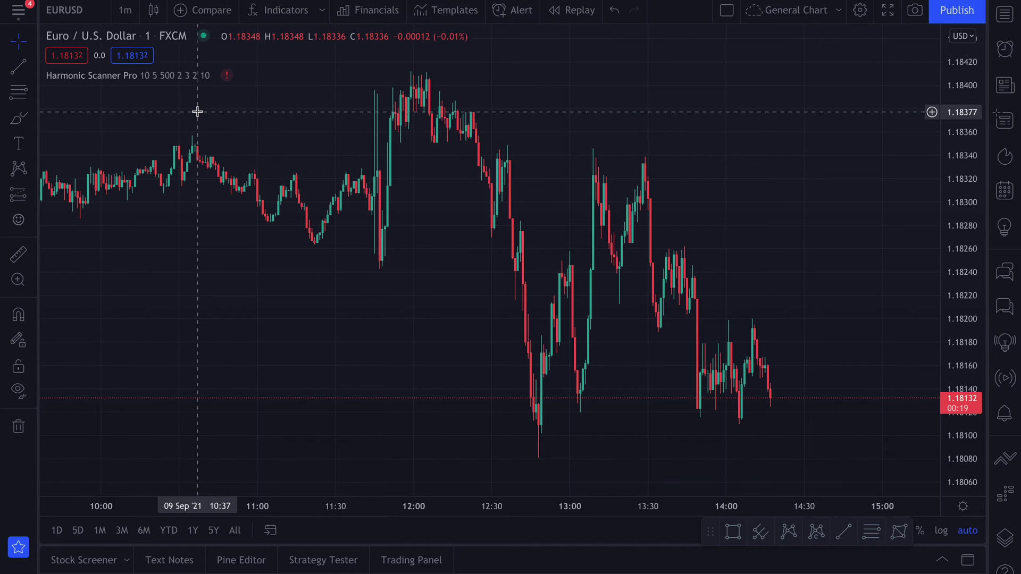
mouse_move(222, 77)
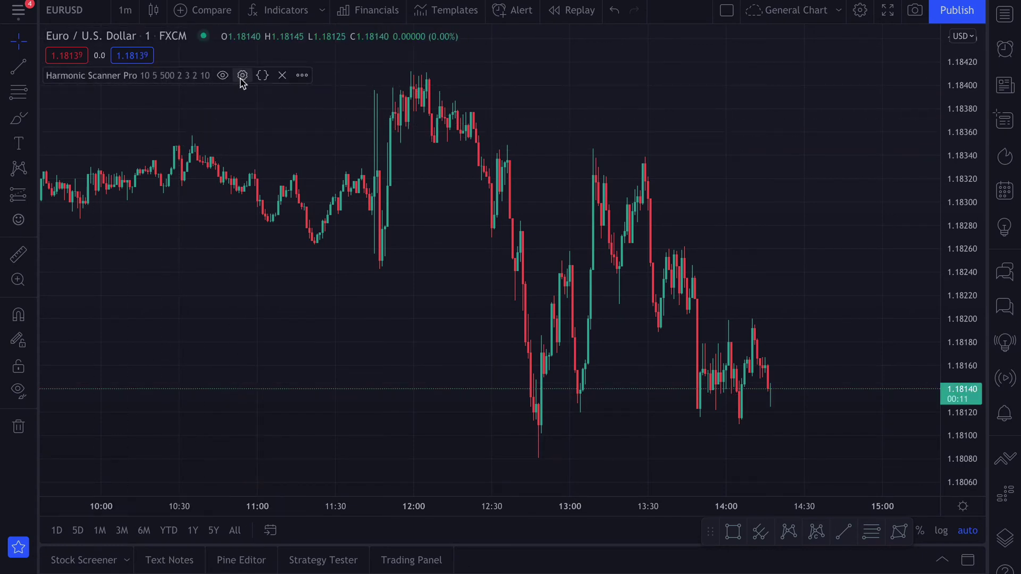
Step: Change the scanner's points to check from 500 to 200 and apply it
left_click(243, 75)
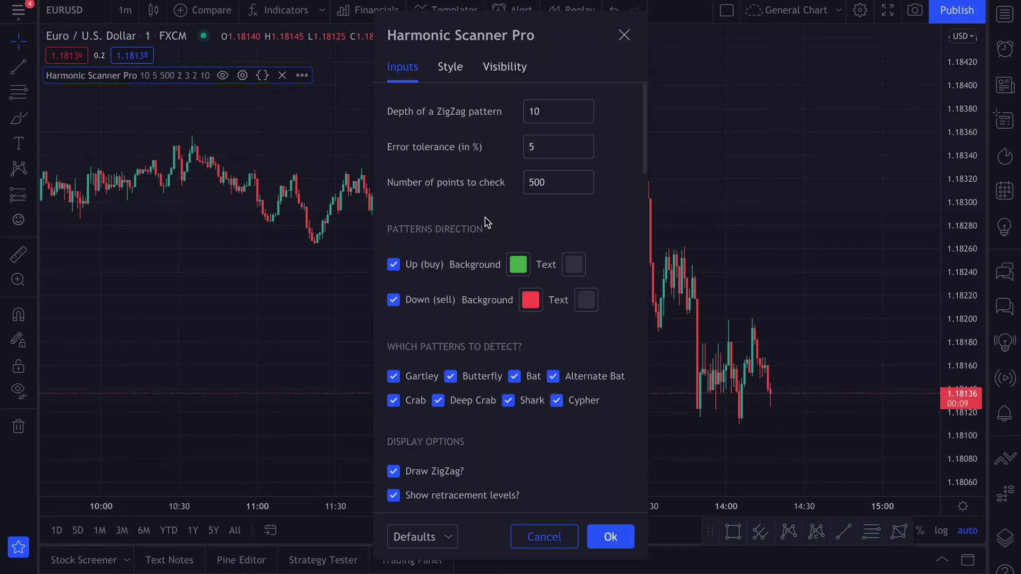
left_click(552, 183)
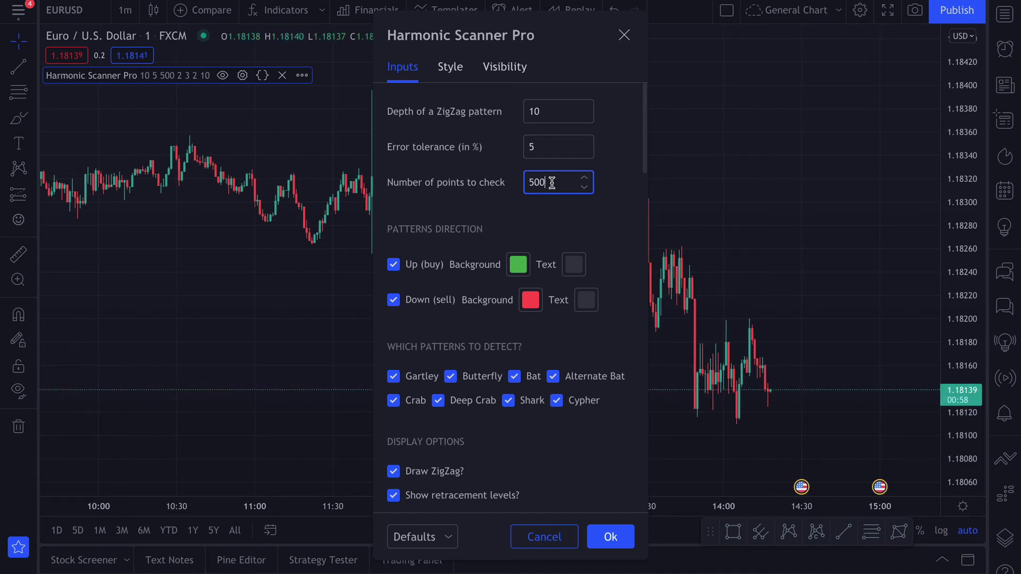
left_click_drag(529, 182, 535, 183)
type("2")
left_click(610, 537)
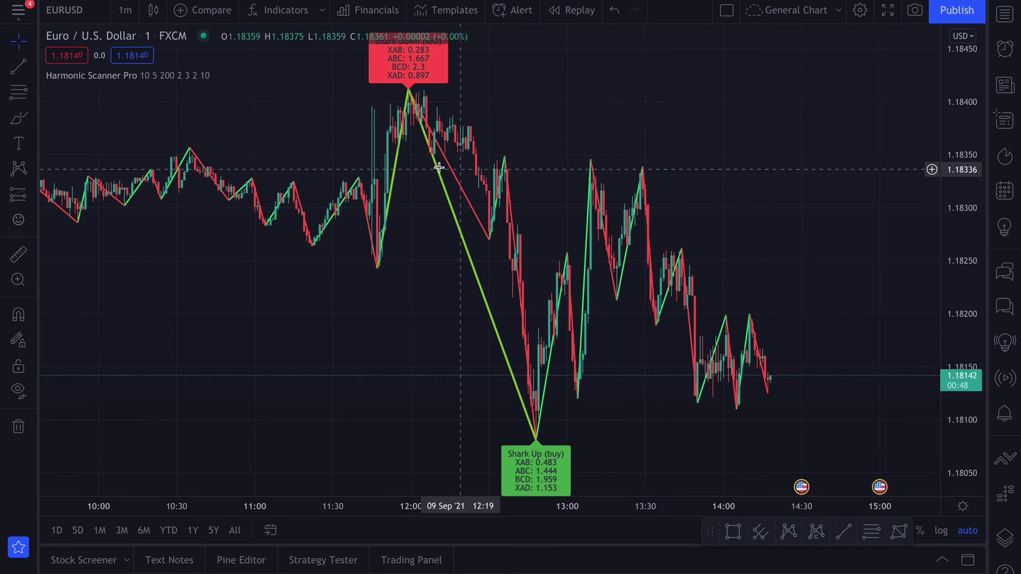
Step: Hide the Harmonic Scanner Pro drawings and untick Draw ZigZag in its settings
left_click(222, 76)
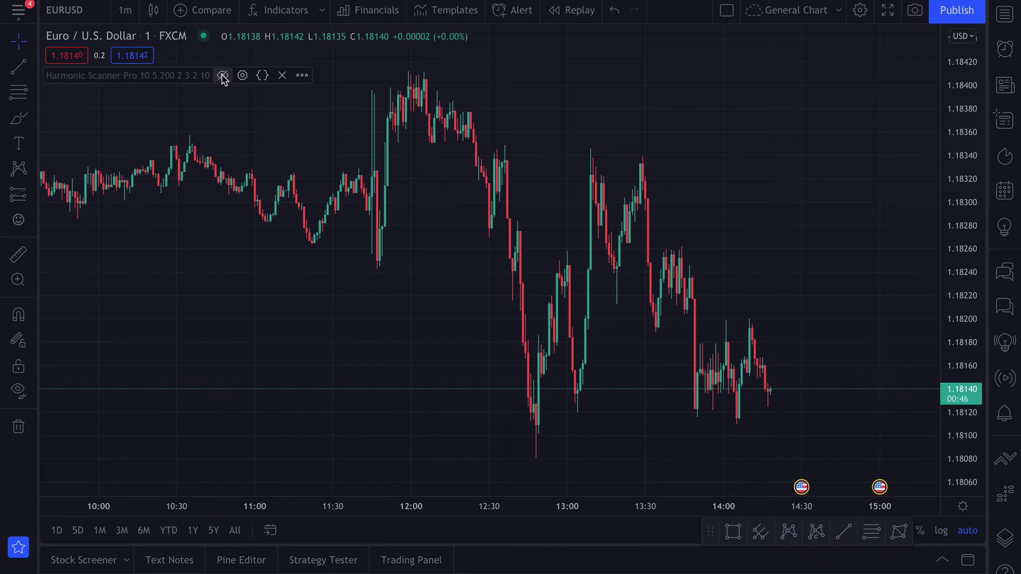
left_click(242, 75)
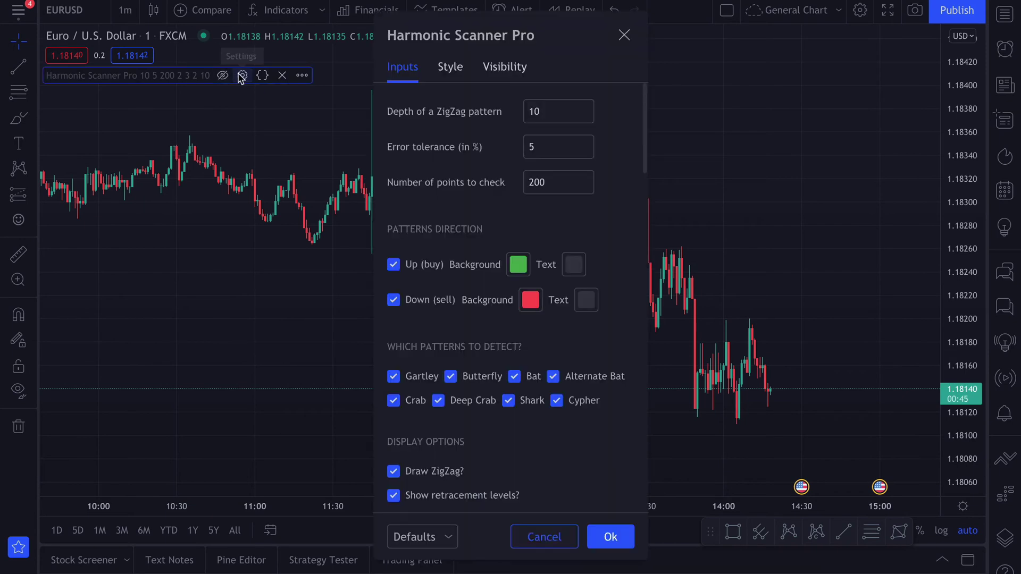
left_click(393, 471)
left_click(602, 539)
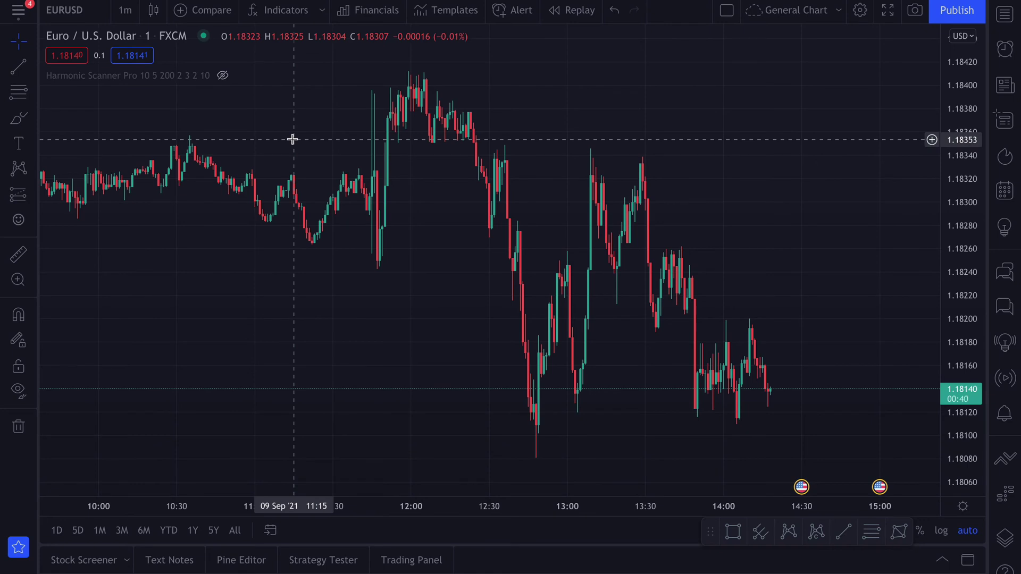
mouse_move(221, 75)
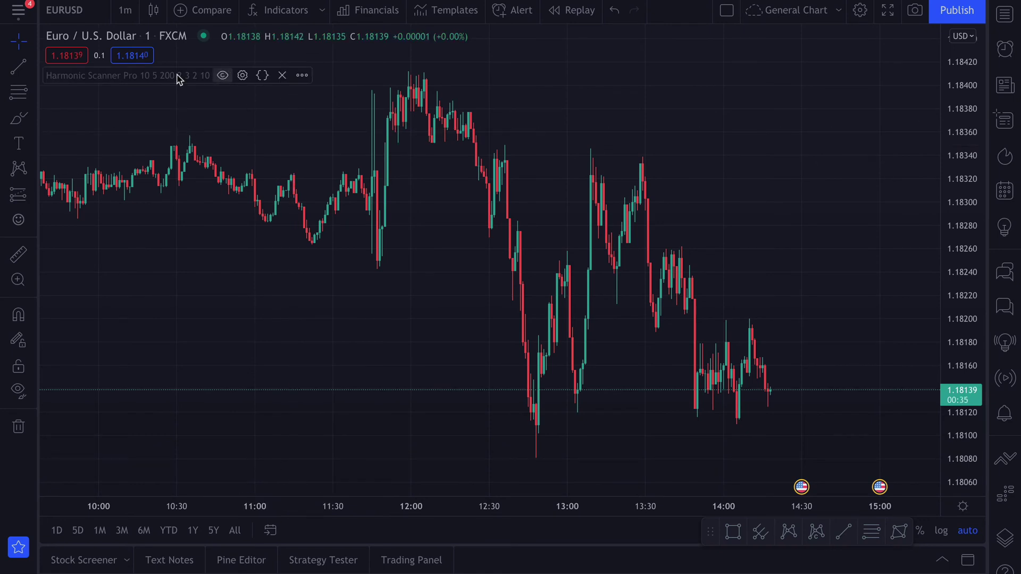
Step: Open the watchlist and switch the chart through PYPL, DIS, ORCL, ending on TM
left_click(1004, 16)
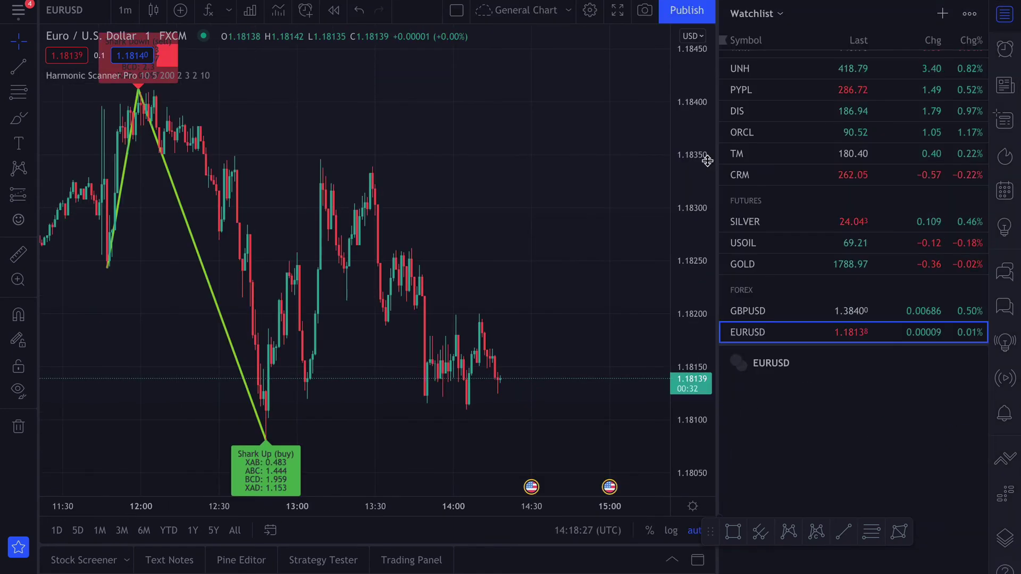
left_click(766, 91)
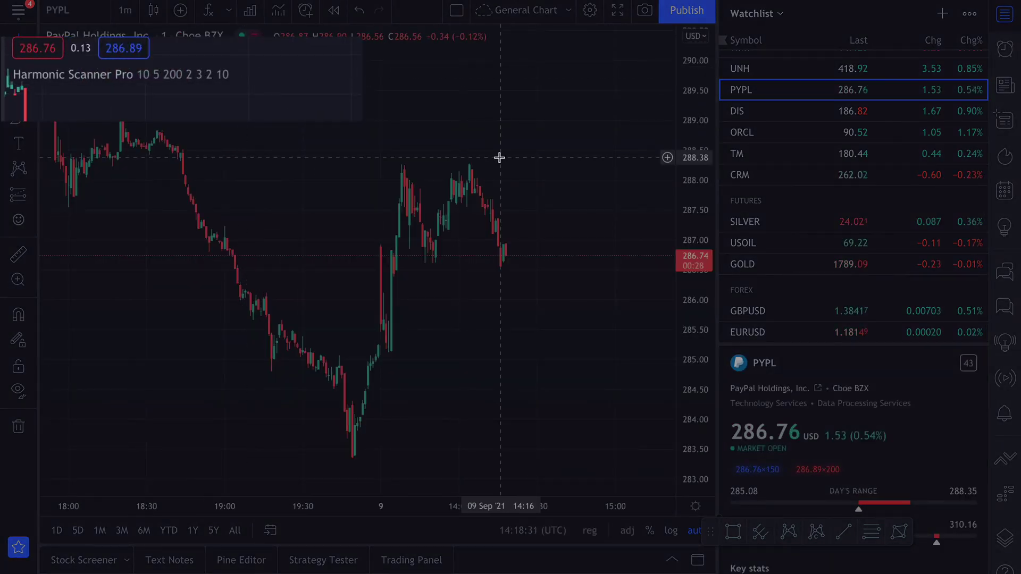
left_click(768, 116)
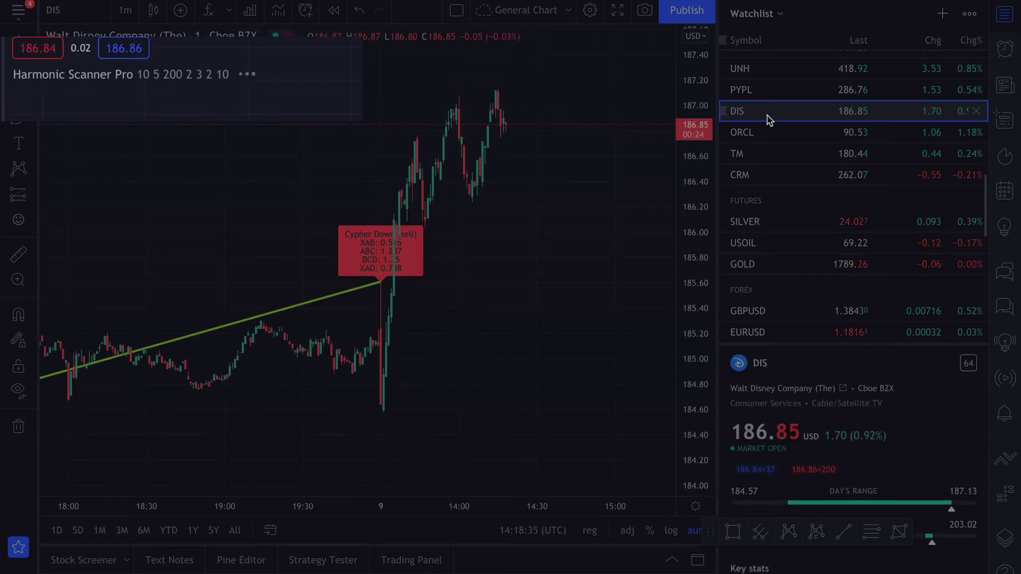
left_click(767, 134)
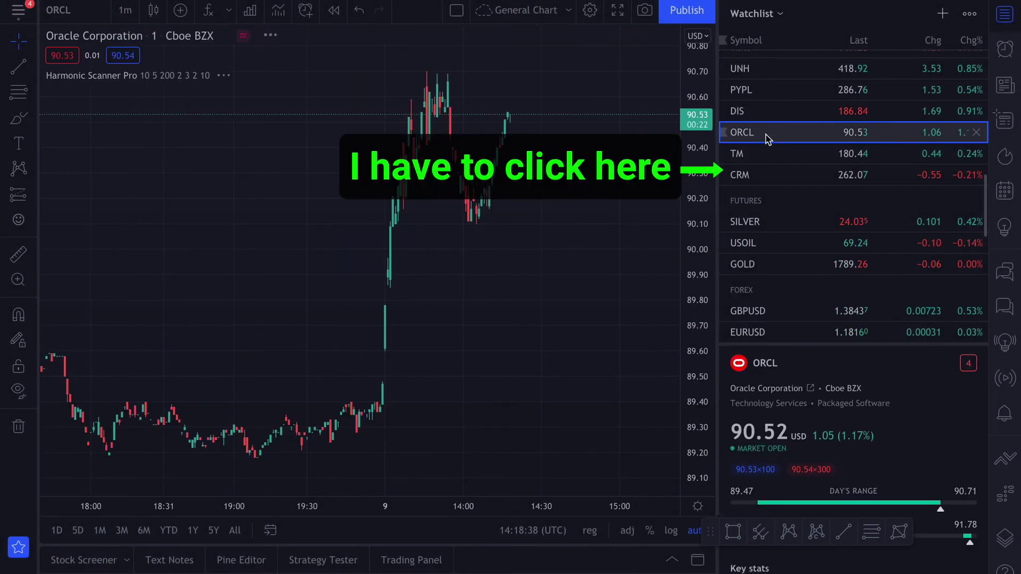
left_click(764, 155)
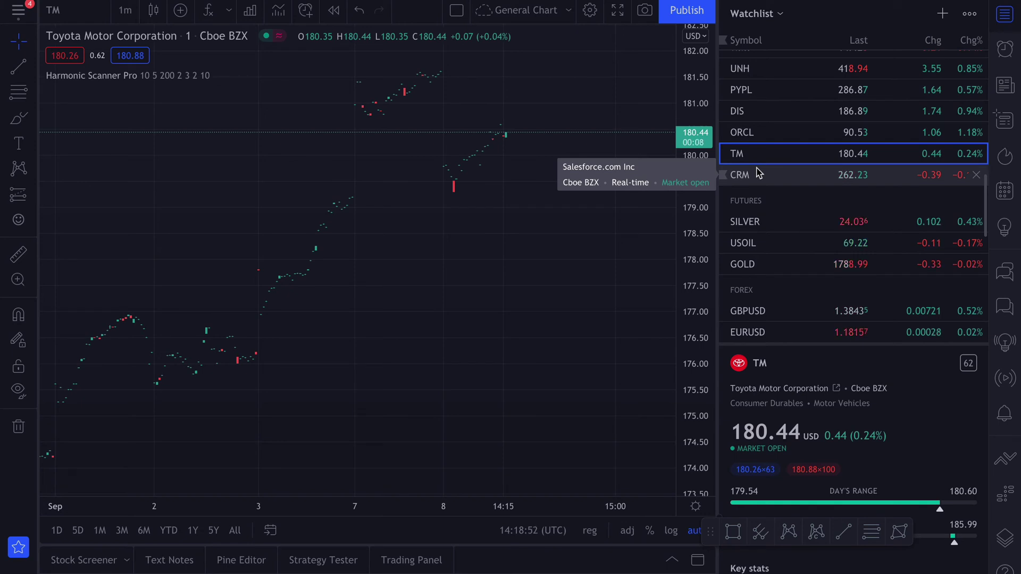
Step: Reopen the Harmonic Scanner Pro settings and confirm them with Ok
left_click(242, 75)
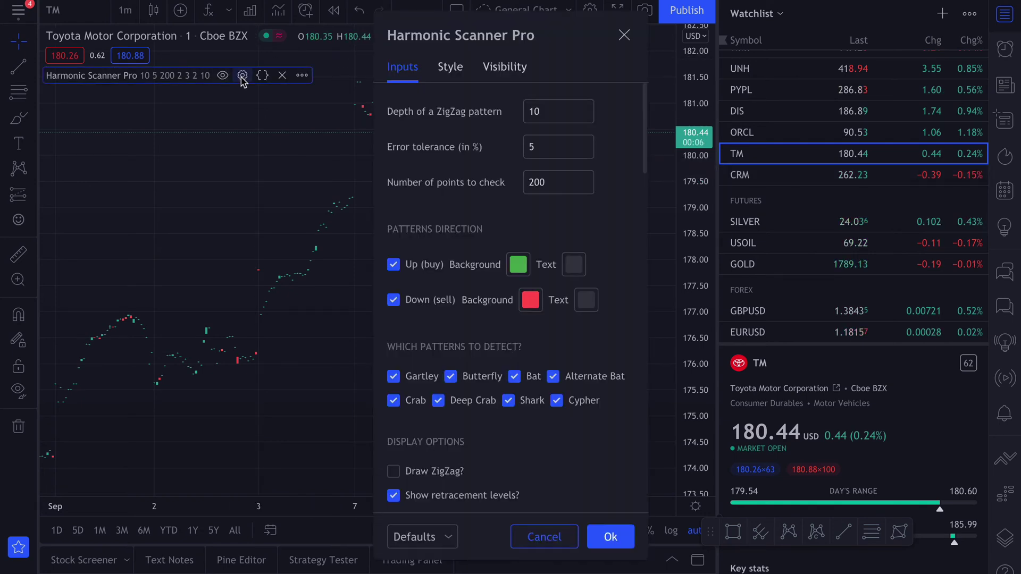
left_click(617, 539)
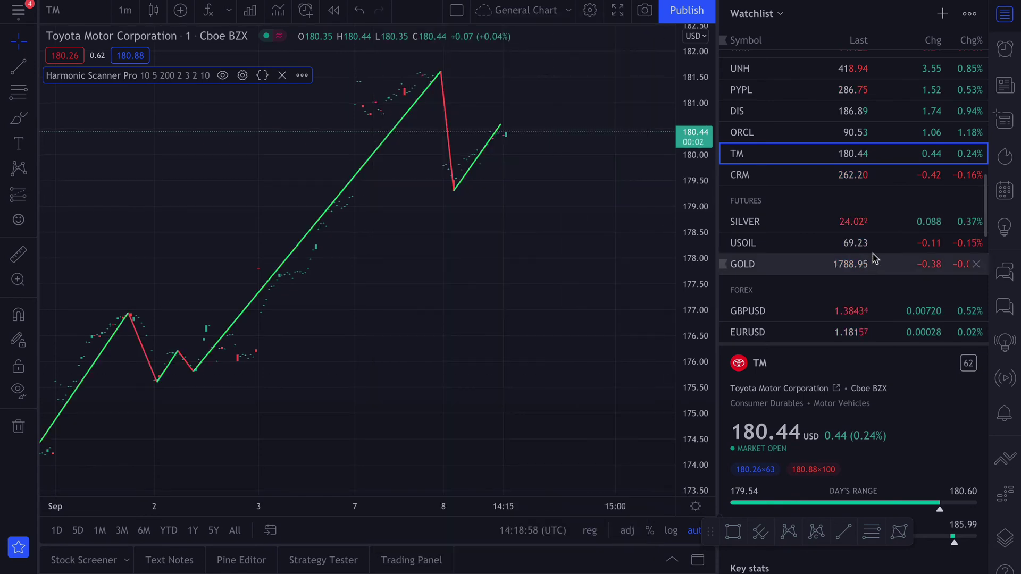
Step: Cycle the chart through CRM, SILVER, USOIL, GOLD, GBPUSD and USDJPY, returning to CRM
left_click(792, 173)
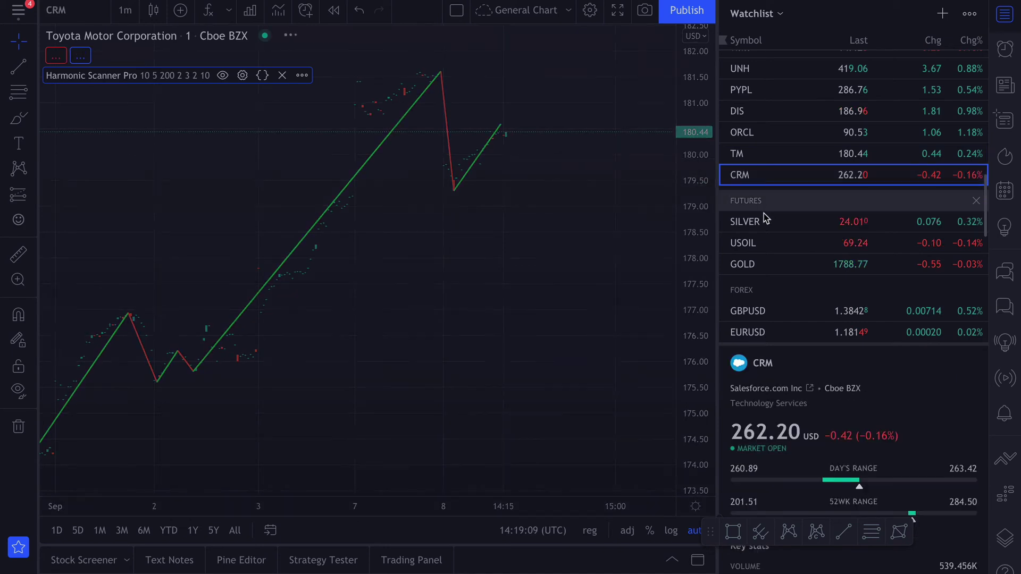
left_click(765, 224)
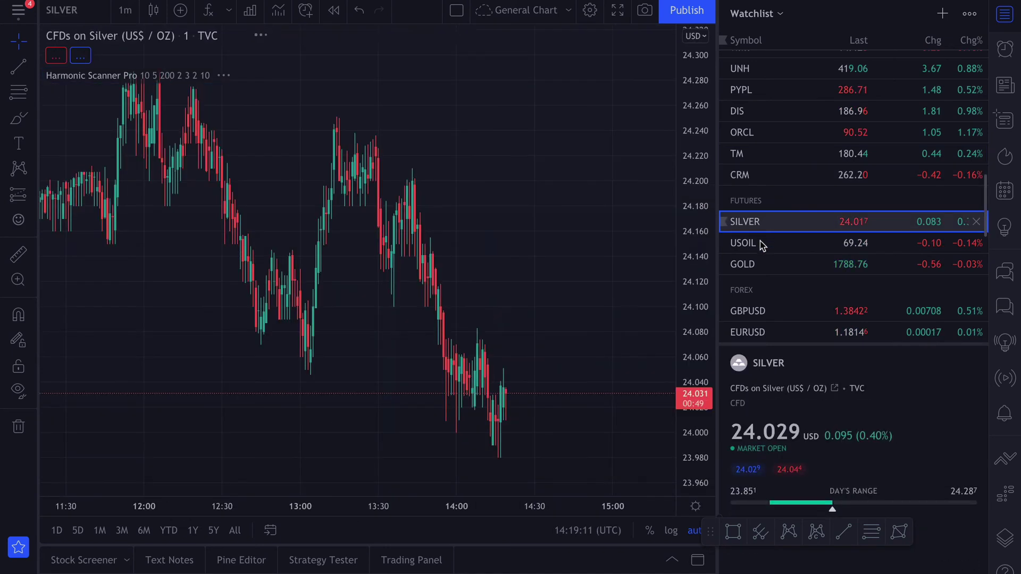
left_click(761, 245)
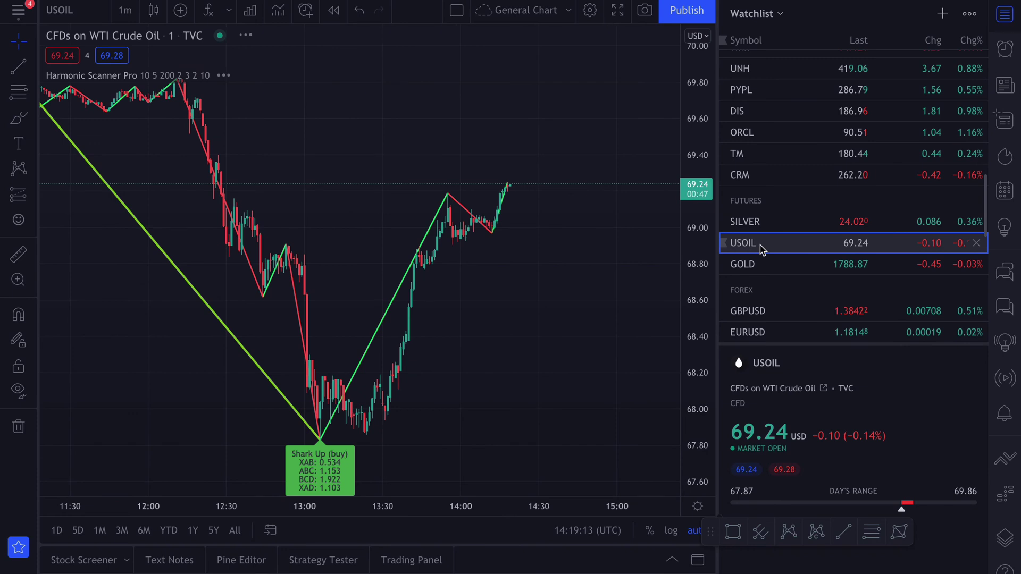
left_click(767, 264)
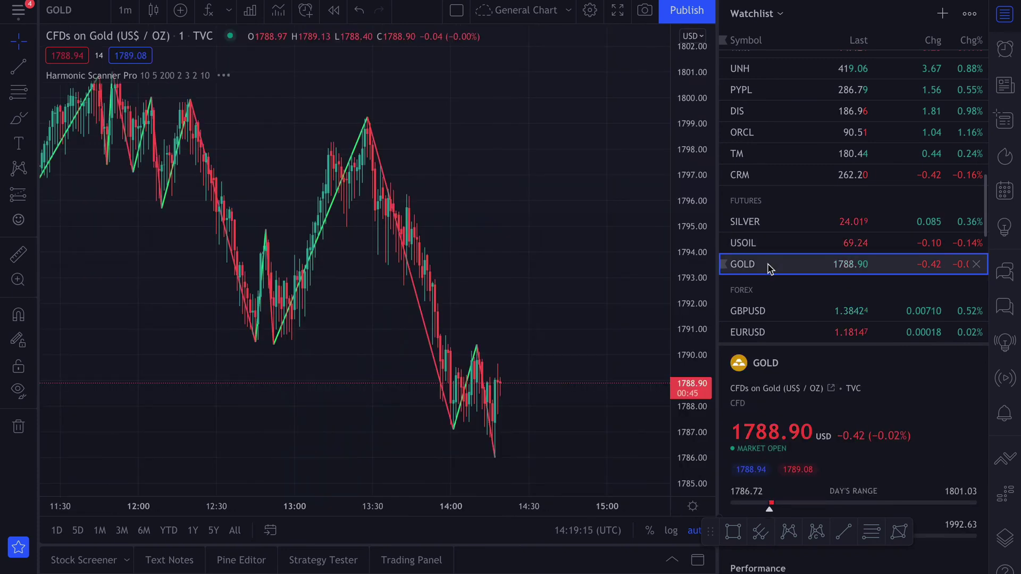
scroll(770, 271, "down", 1)
left_click(771, 281)
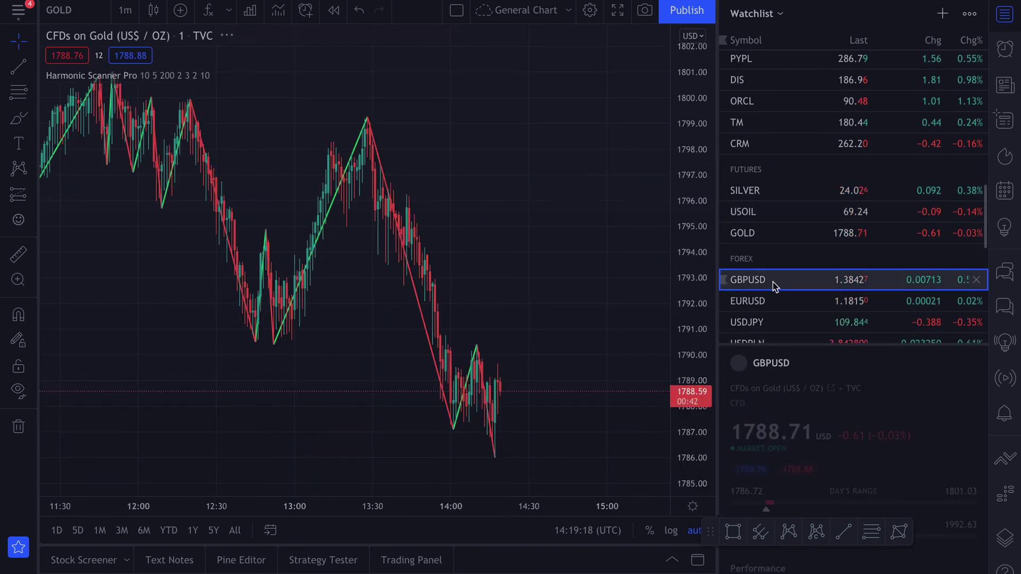
left_click(775, 323)
scroll(772, 322, "down", 1)
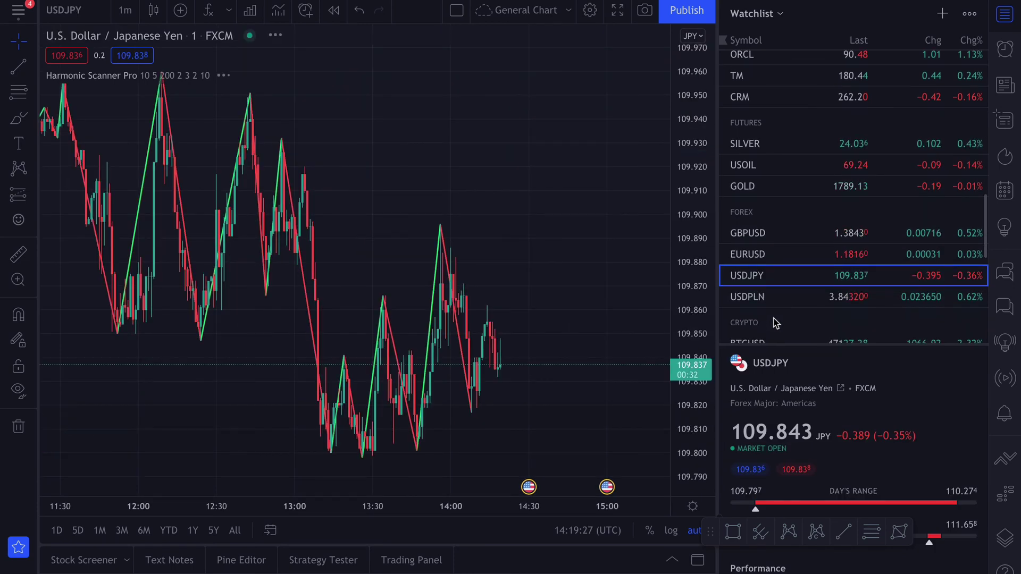
left_click(766, 95)
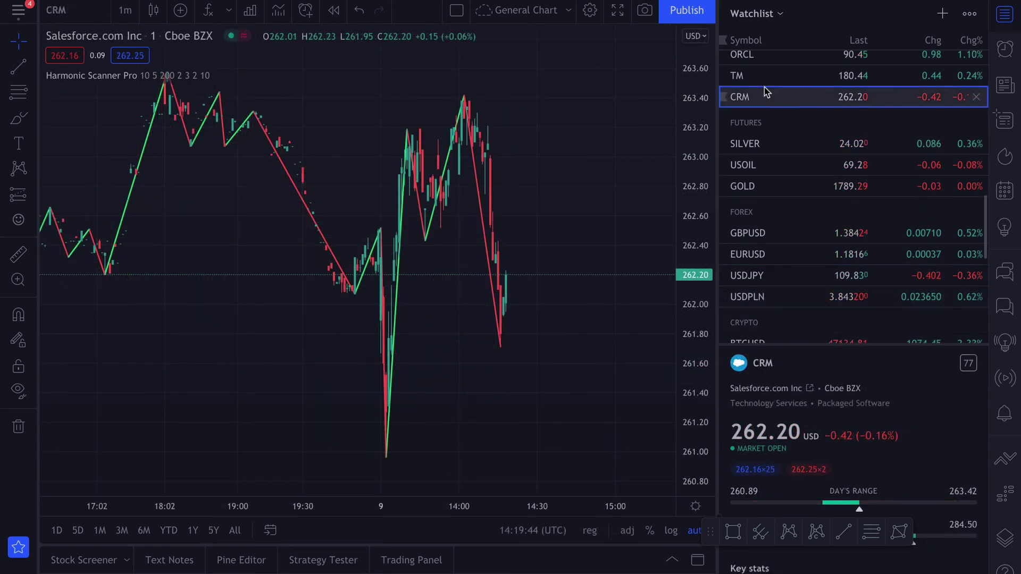
mouse_move(221, 77)
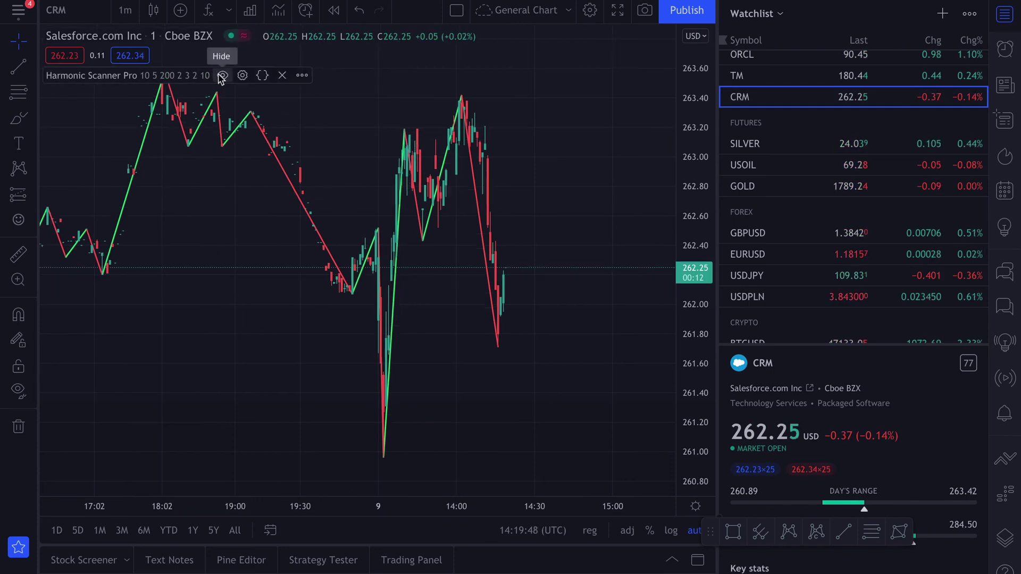
left_click(127, 14)
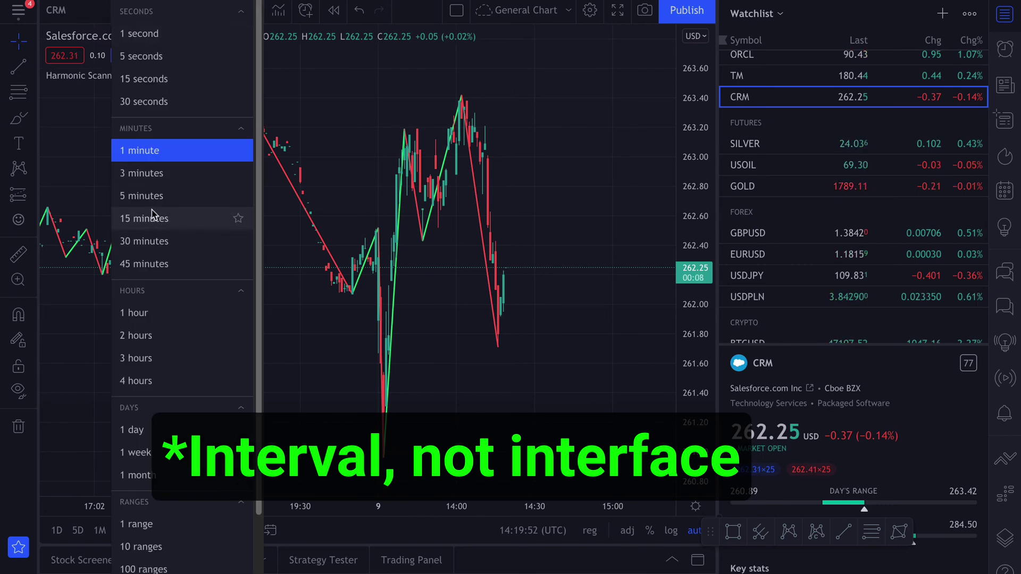
key("F5")
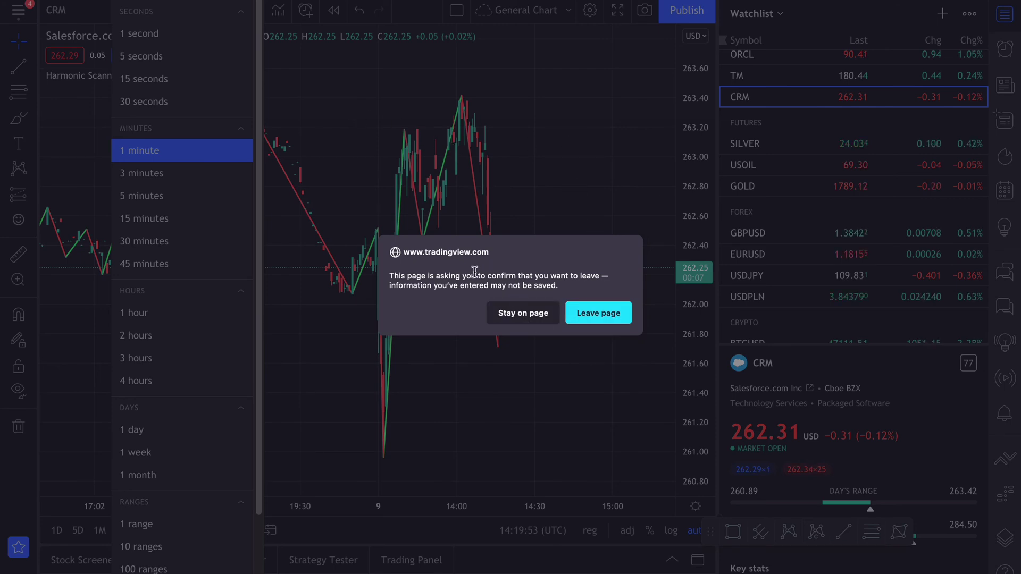
left_click(515, 315)
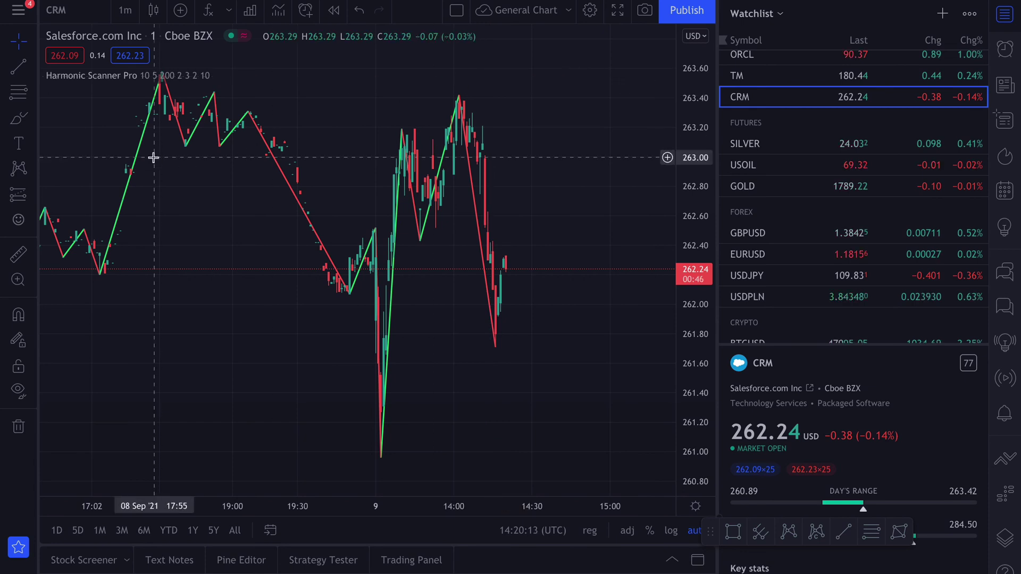
Step: Enter 800 as the scanner's number of points to check and apply it
mouse_move(180, 78)
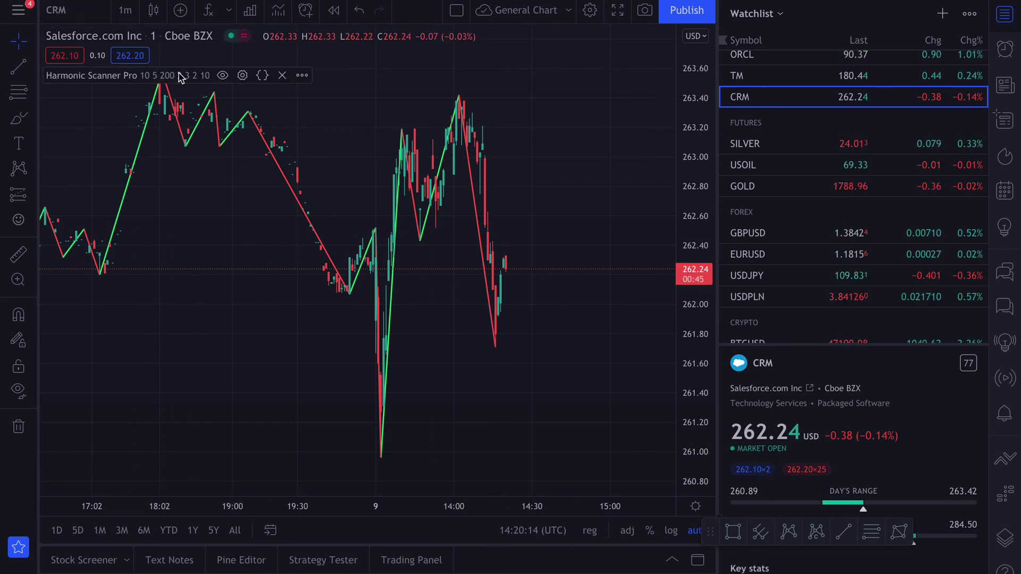
left_click(242, 75)
left_click(534, 180)
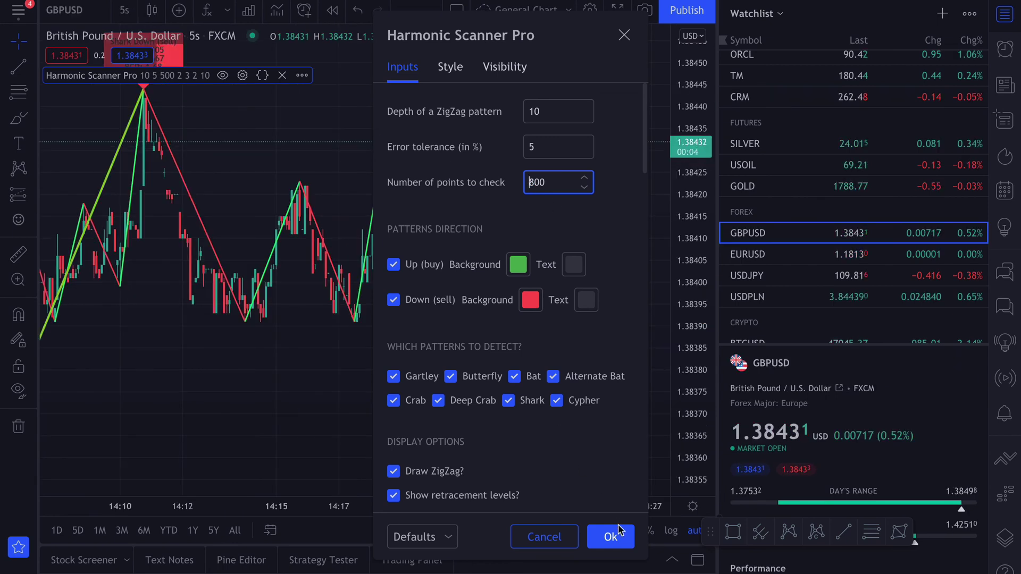
left_click(606, 538)
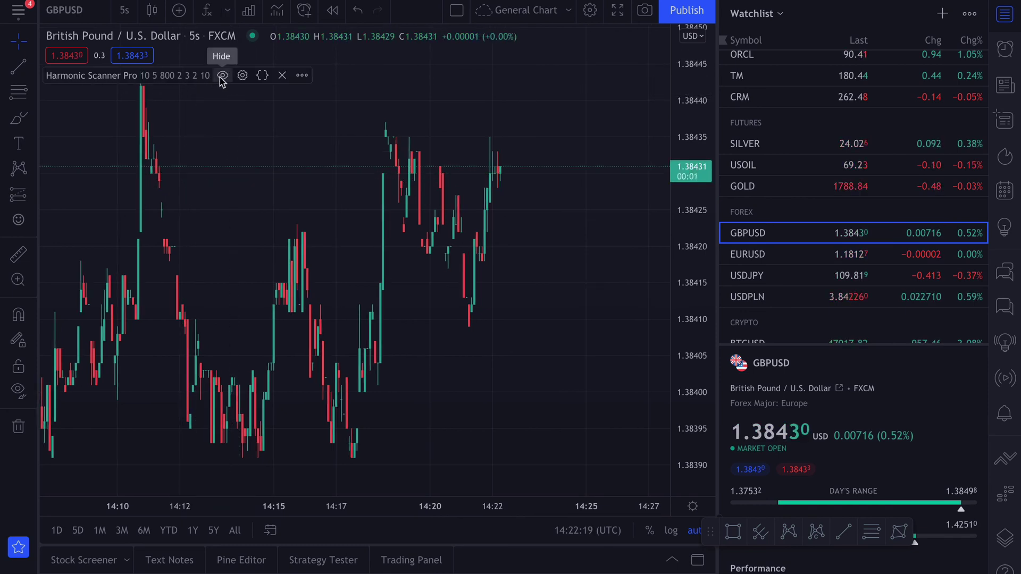
Step: Hide Harmonic Scanner Pro and reload the page, confirming Leave page in the browser prompt
left_click(222, 76)
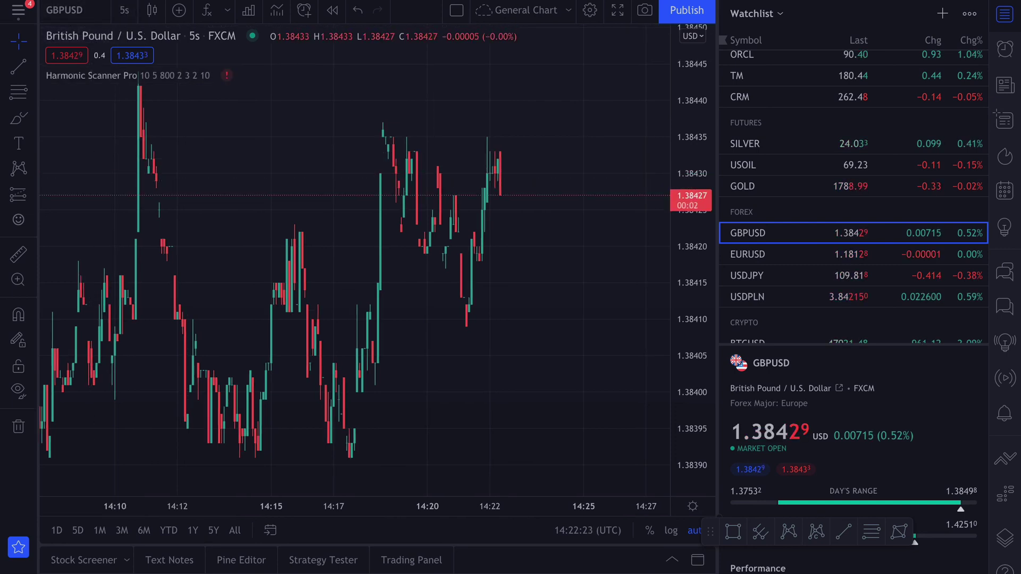
key("ctrl+w")
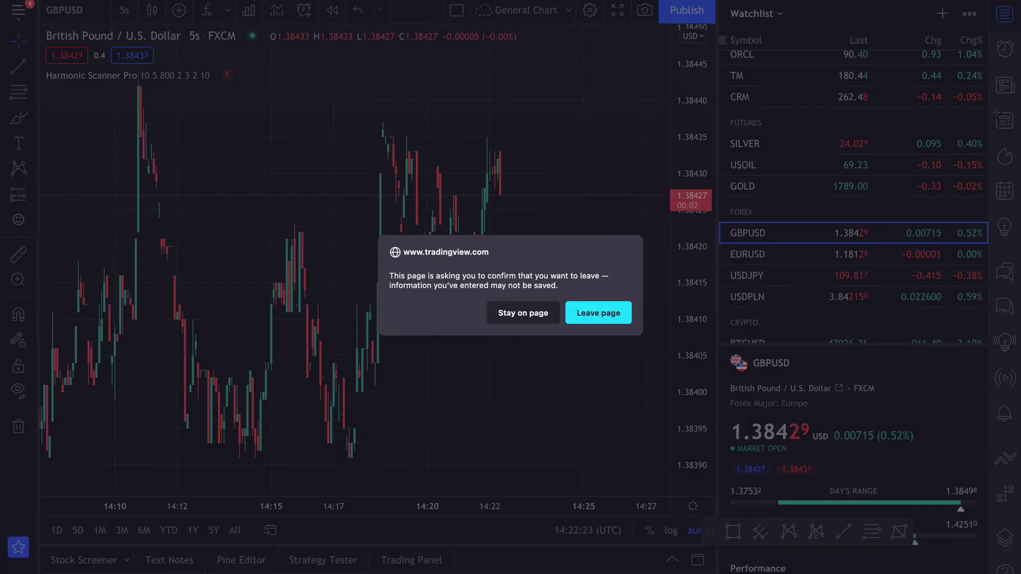
left_click(600, 314)
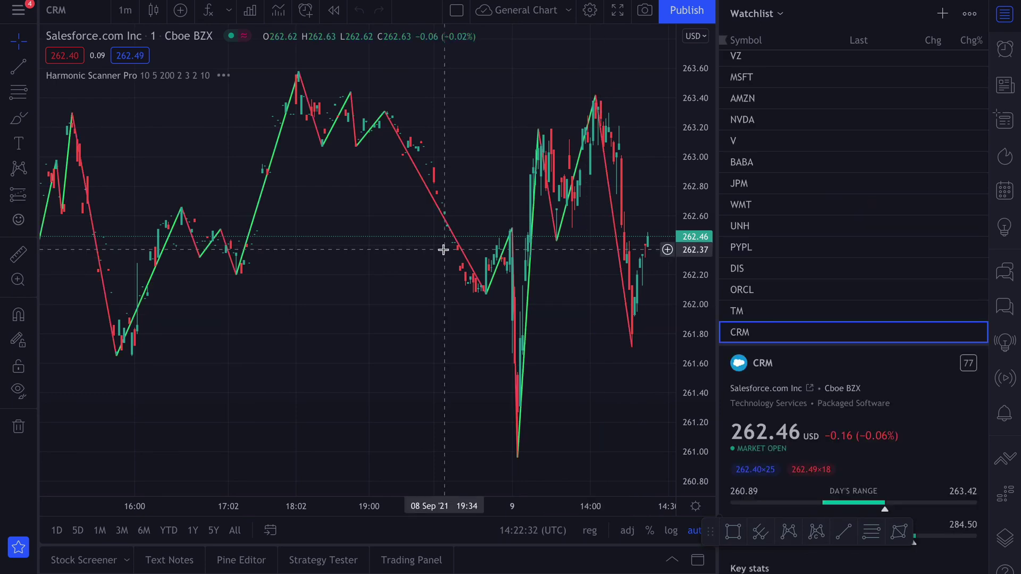
mouse_move(194, 78)
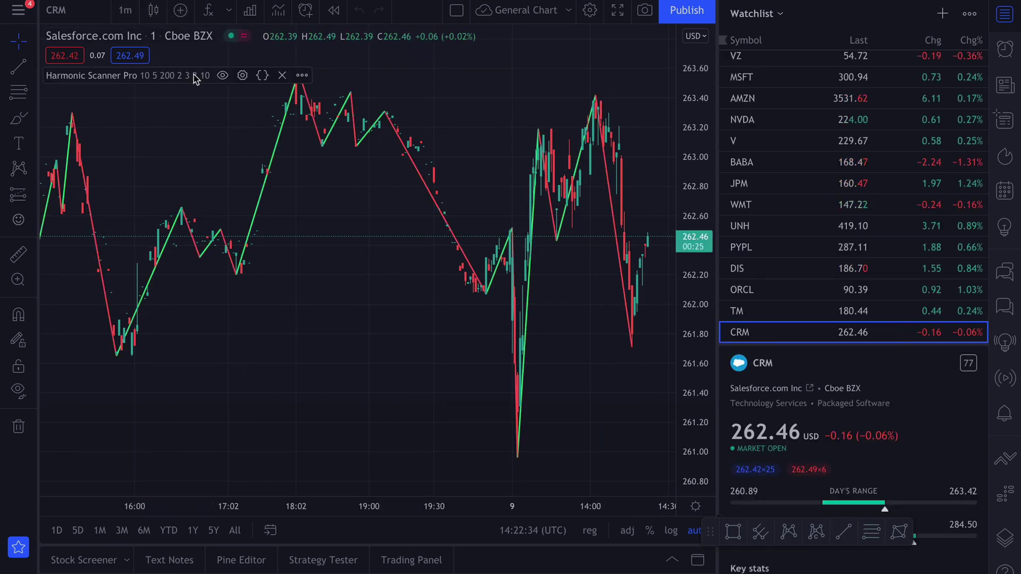